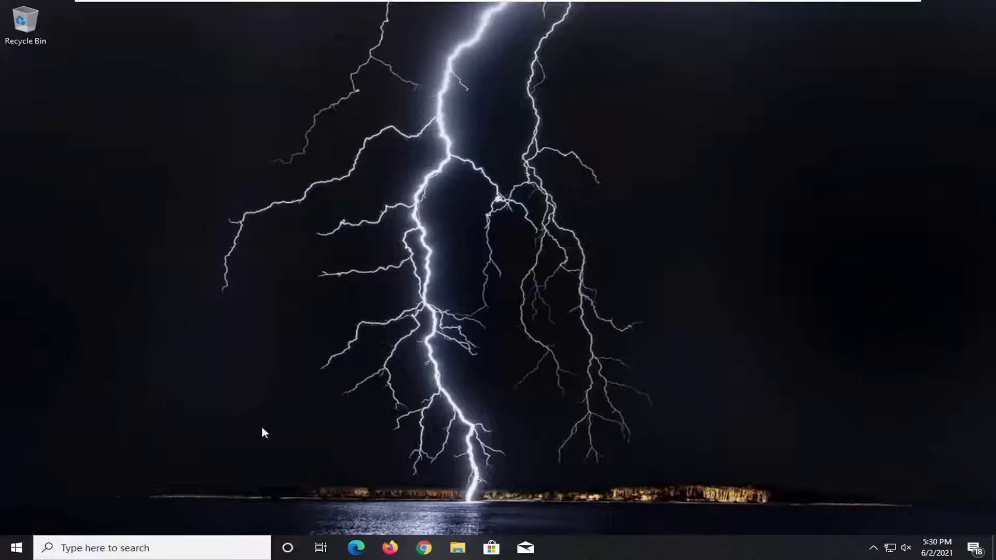
Step: Search the Start menu for regedit and run Registry Editor as administrator
left_click(8, 557)
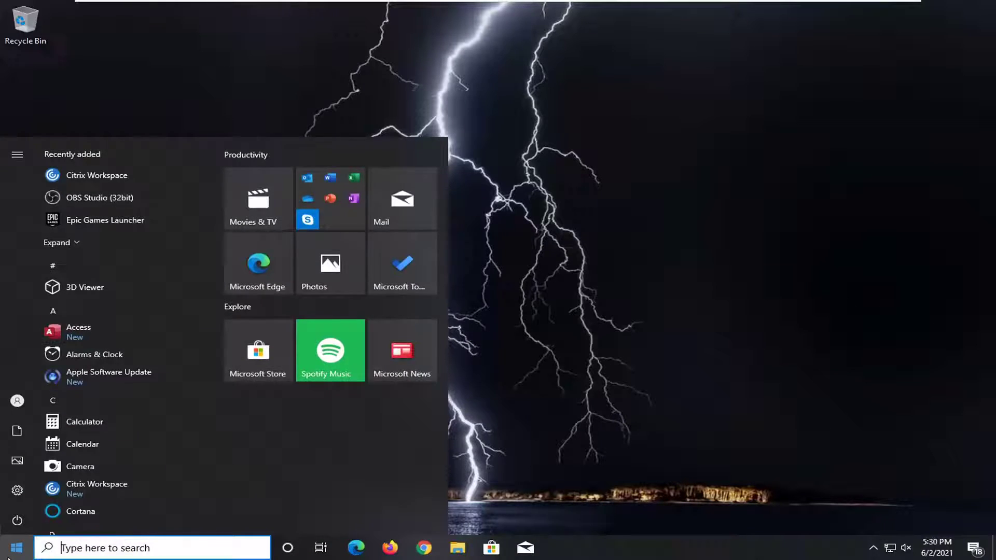
type("regedit")
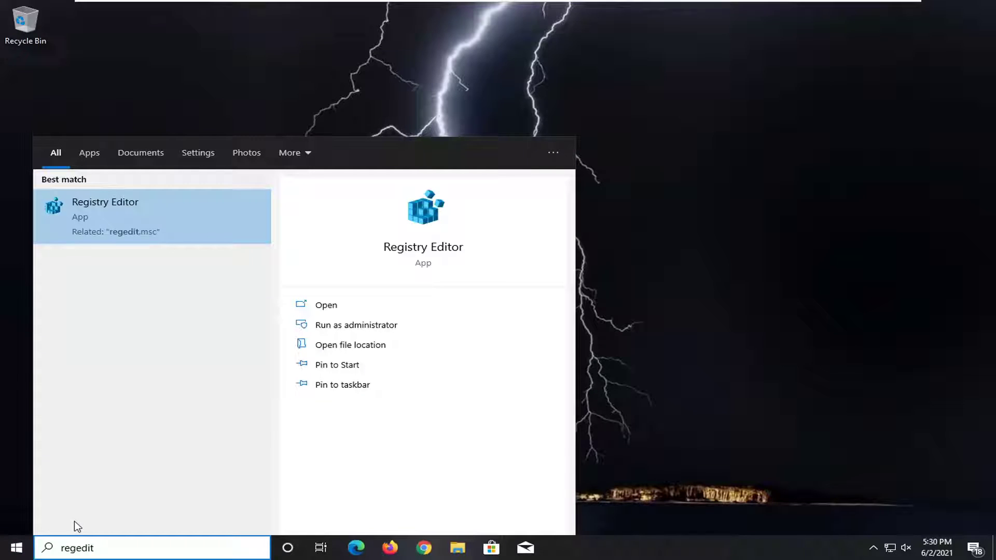
right_click(105, 214)
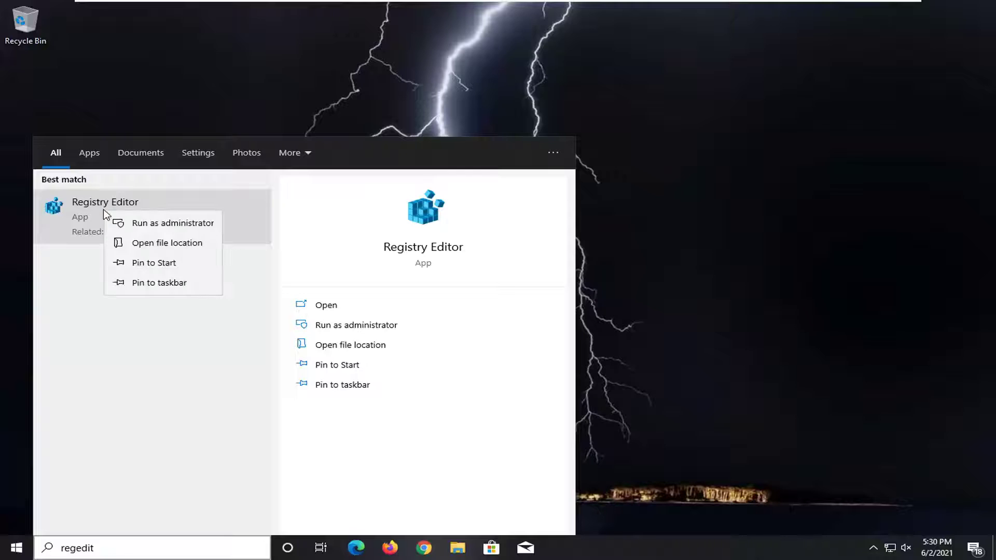
left_click(165, 228)
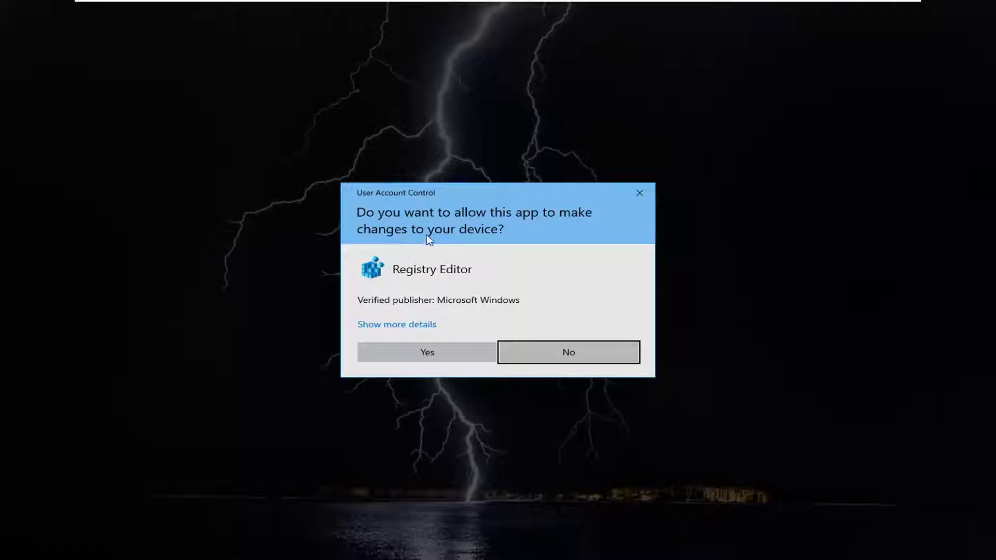
left_click(453, 350)
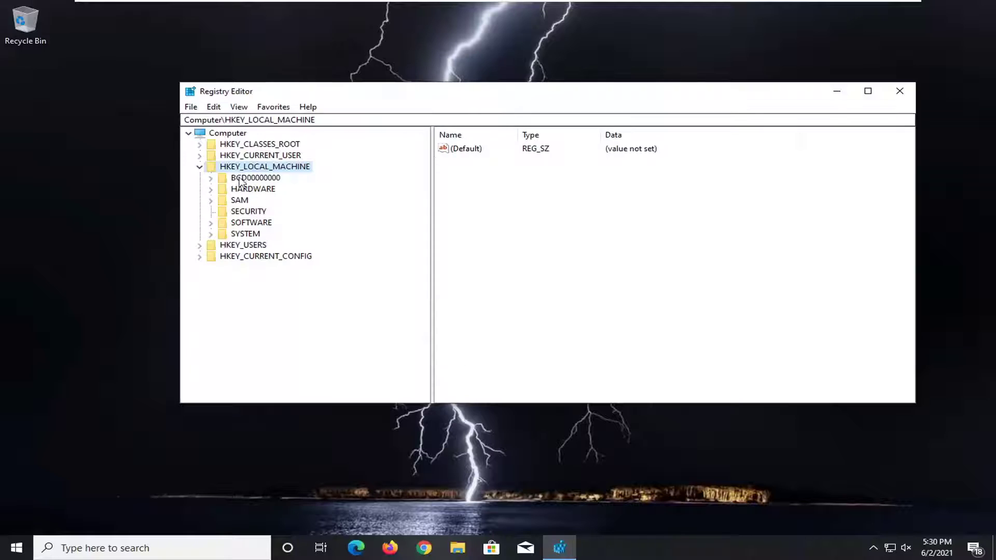
left_click(199, 167)
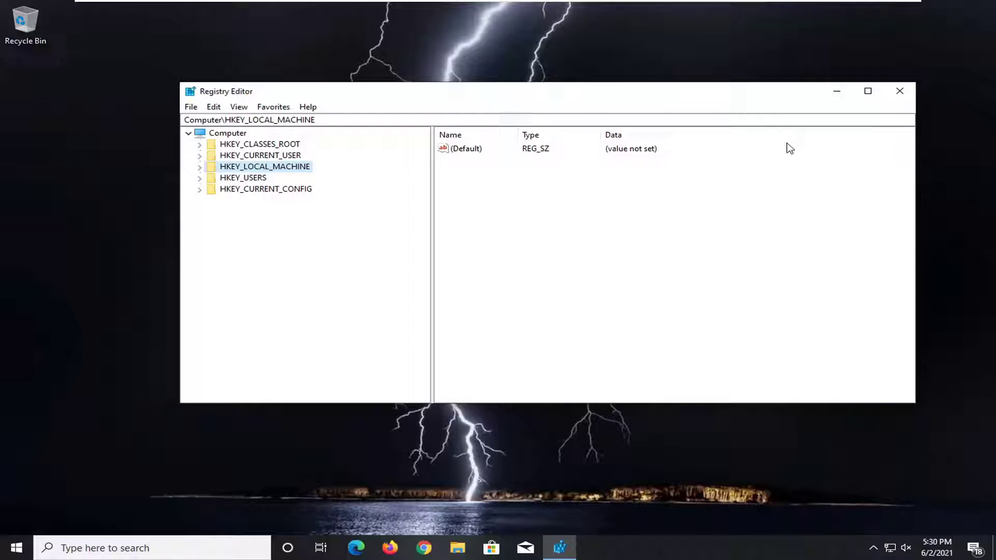
left_click(190, 107)
left_click(212, 135)
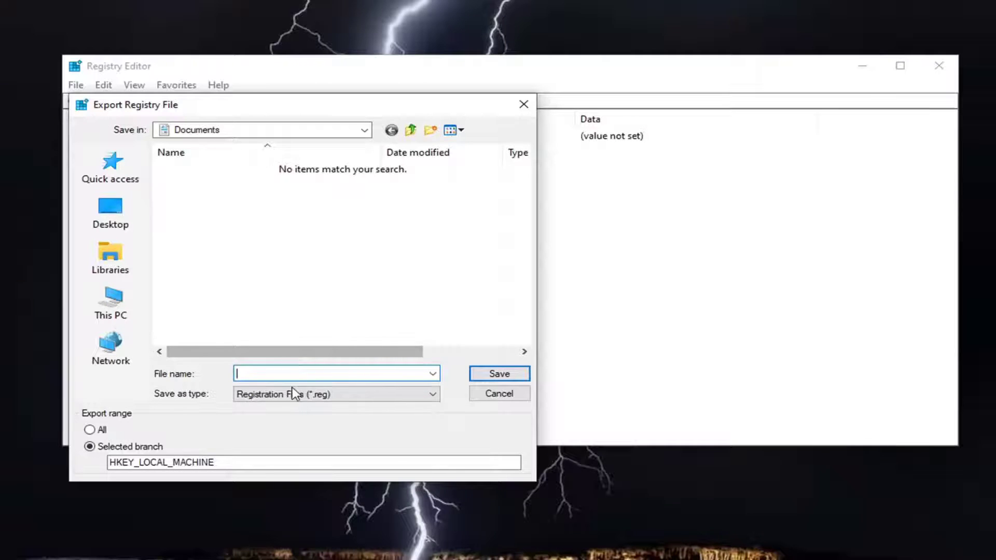
left_click(90, 430)
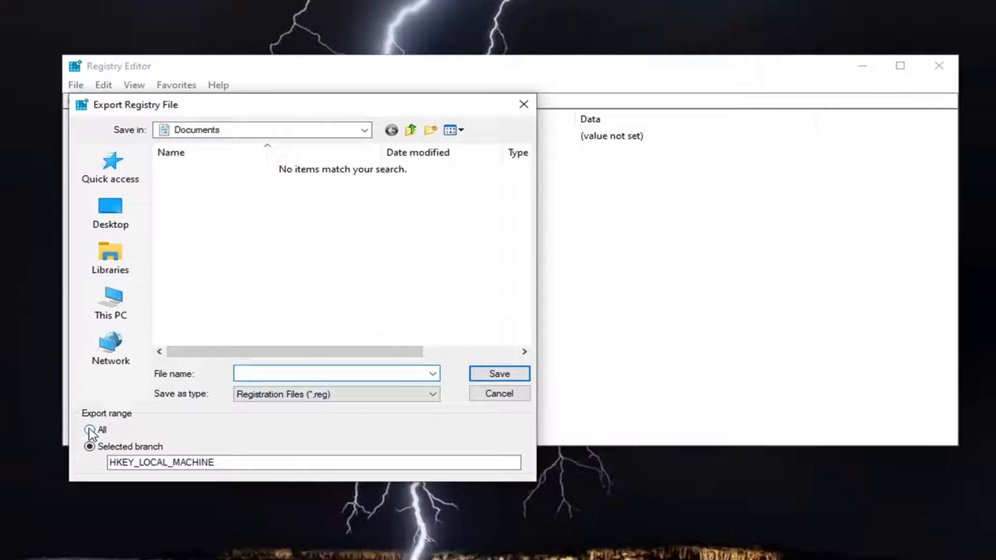
left_click(535, 106)
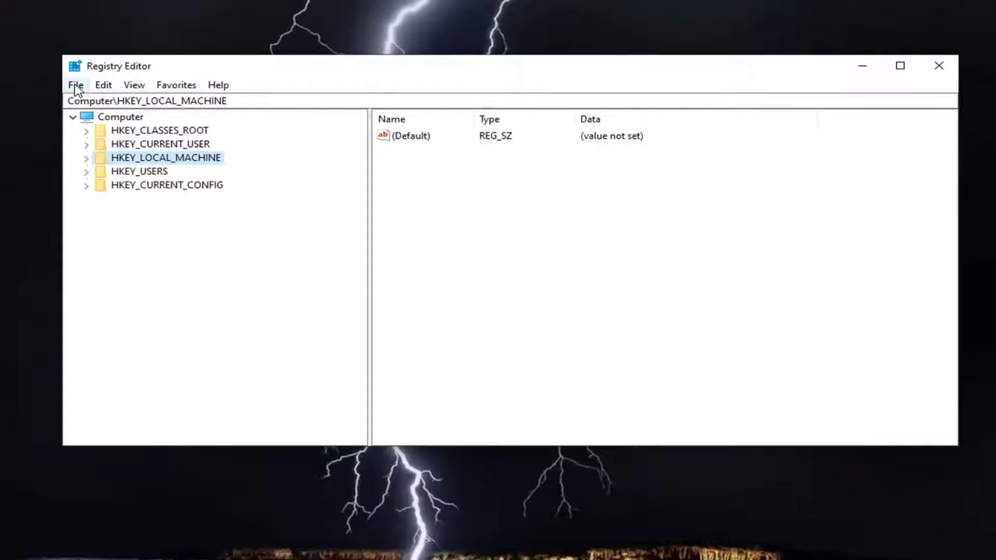
left_click(75, 84)
left_click(91, 100)
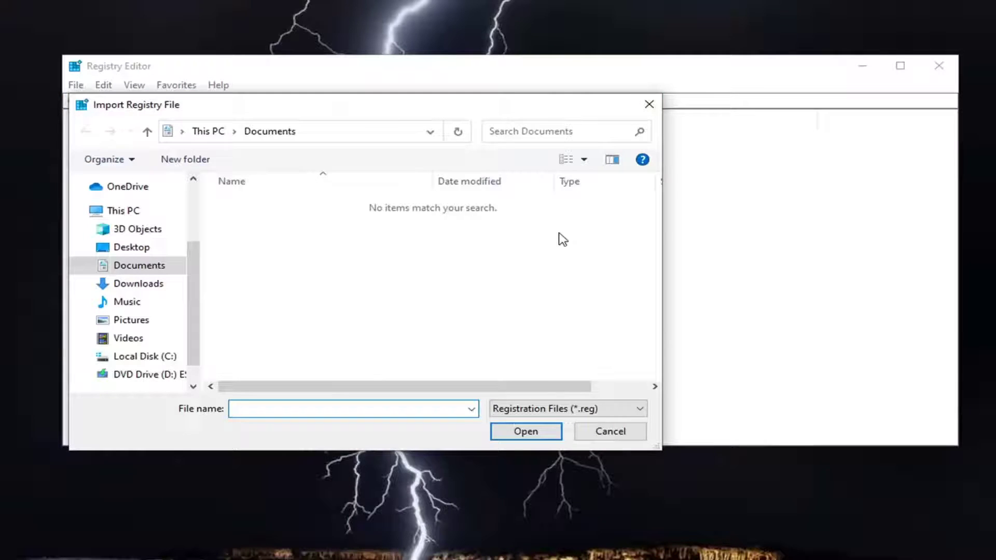
left_click(647, 107)
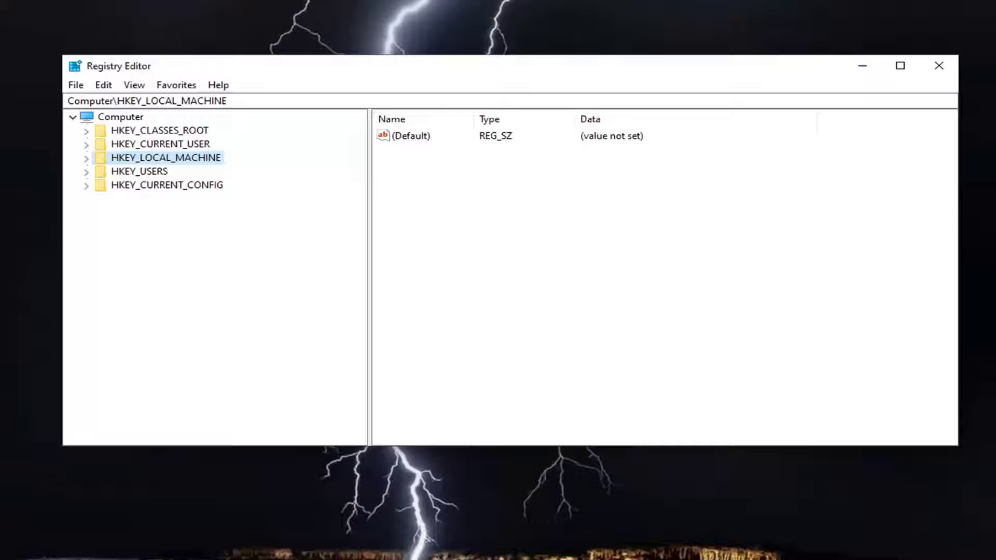
Step: Expand HKEY_LOCAL_MACHINE > SYSTEM > CurrentControlSet > Control in the key tree
double_click(186, 158)
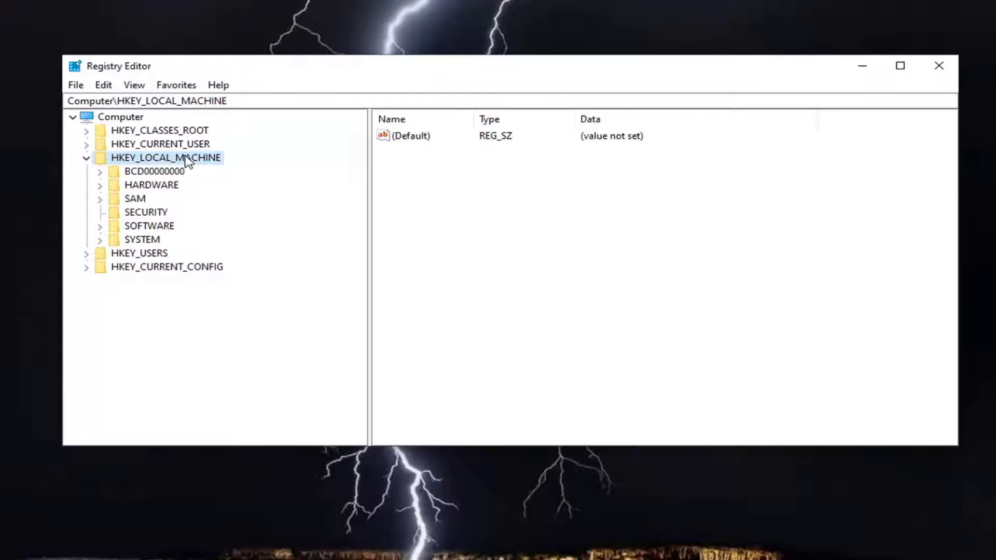
double_click(128, 240)
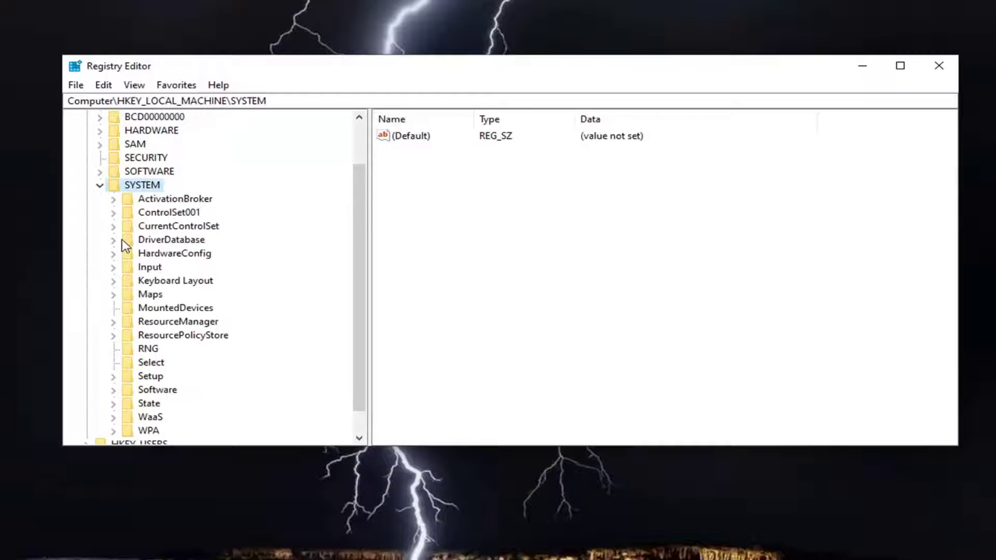
scroll(140, 238, "down", 1)
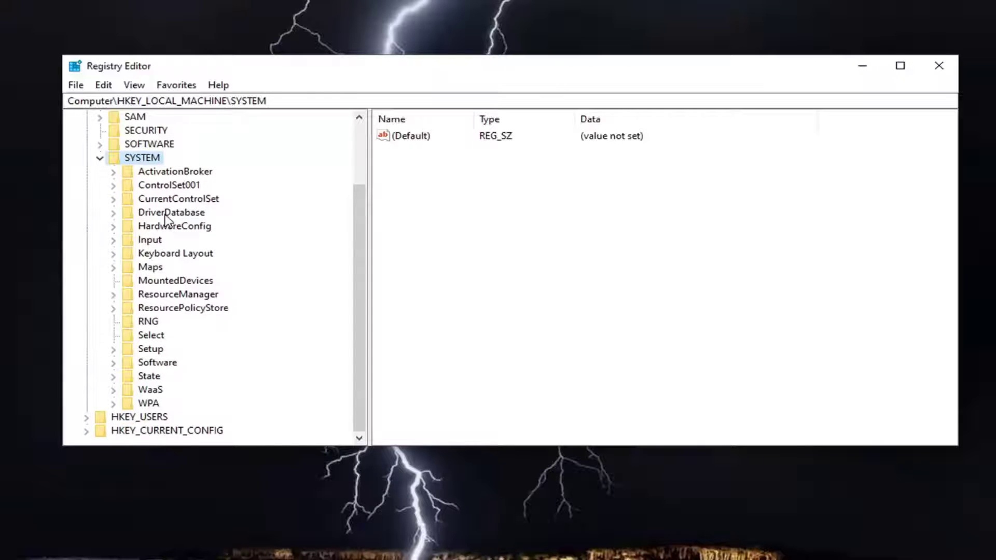
double_click(173, 198)
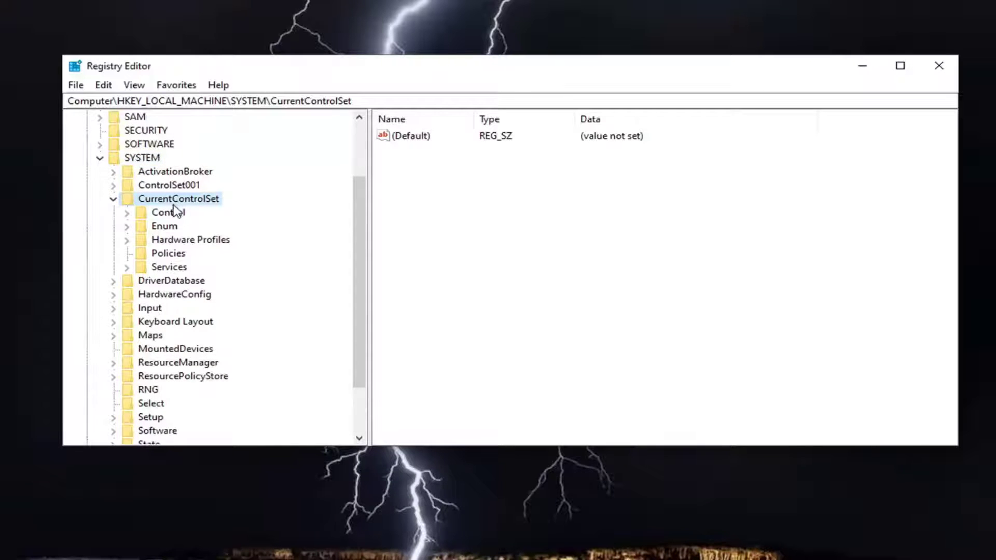
double_click(162, 215)
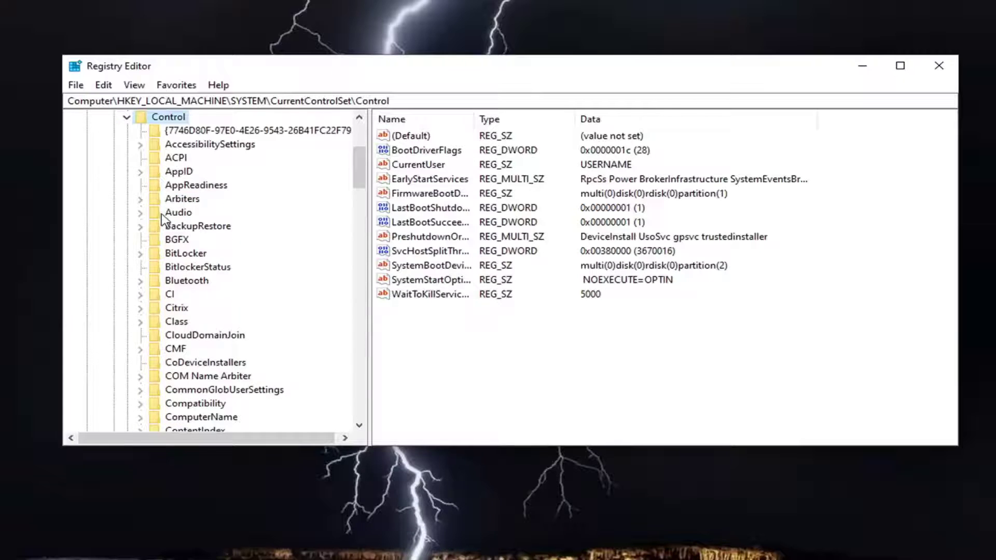
Step: Expand usbflags to reveal subkeys 046DC21F0305 and 0E0F00030102
scroll(171, 219, "down", 20)
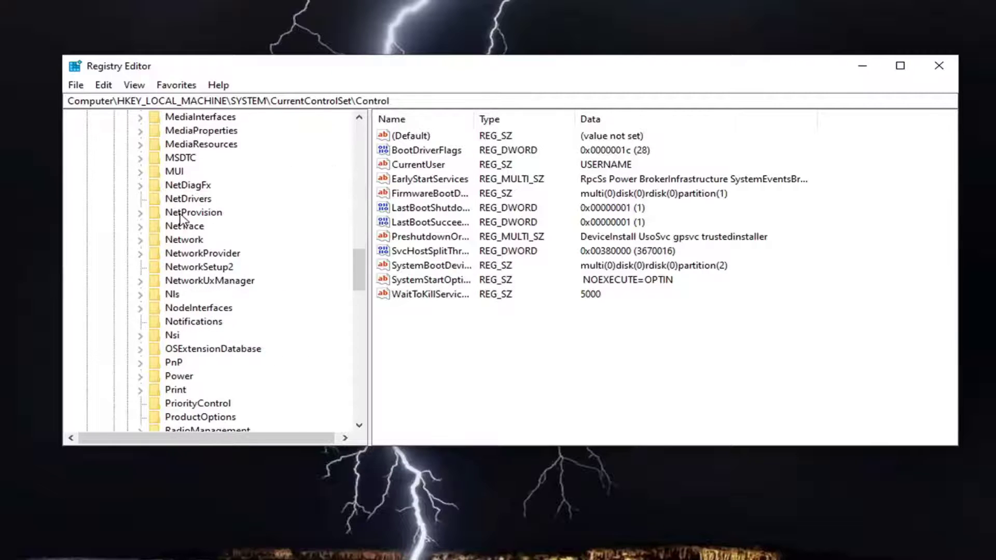
scroll(181, 219, "down", 20)
scroll(174, 246, "up", 7)
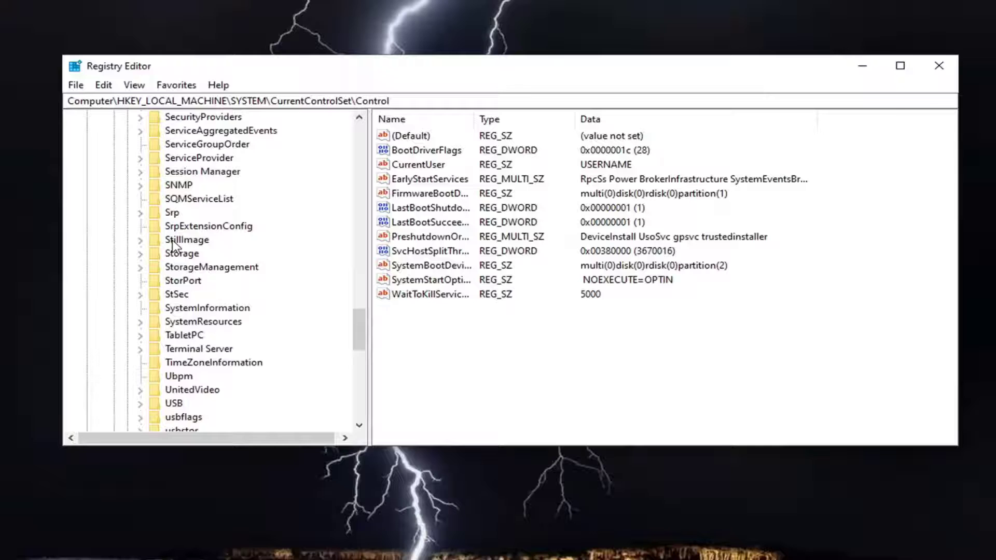
scroll(179, 270, "down", 2)
left_click(176, 338)
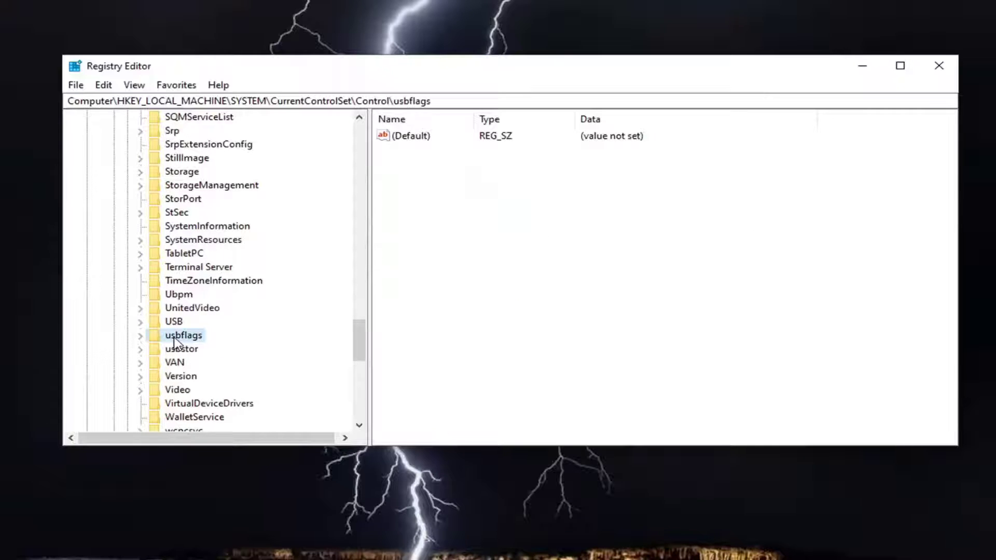
double_click(175, 340)
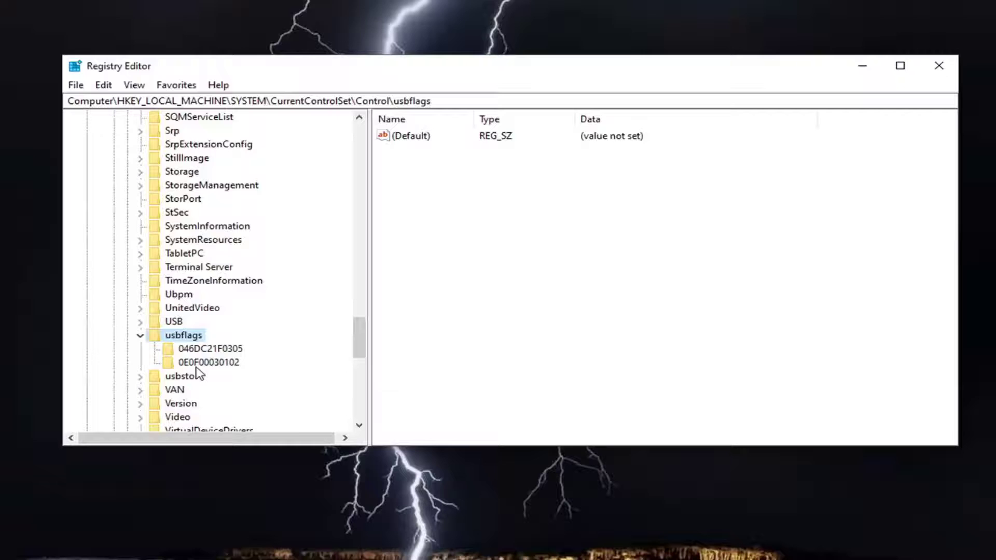
Step: Add a new binary value named osvc to the 046DC21F0305 key
left_click(200, 352)
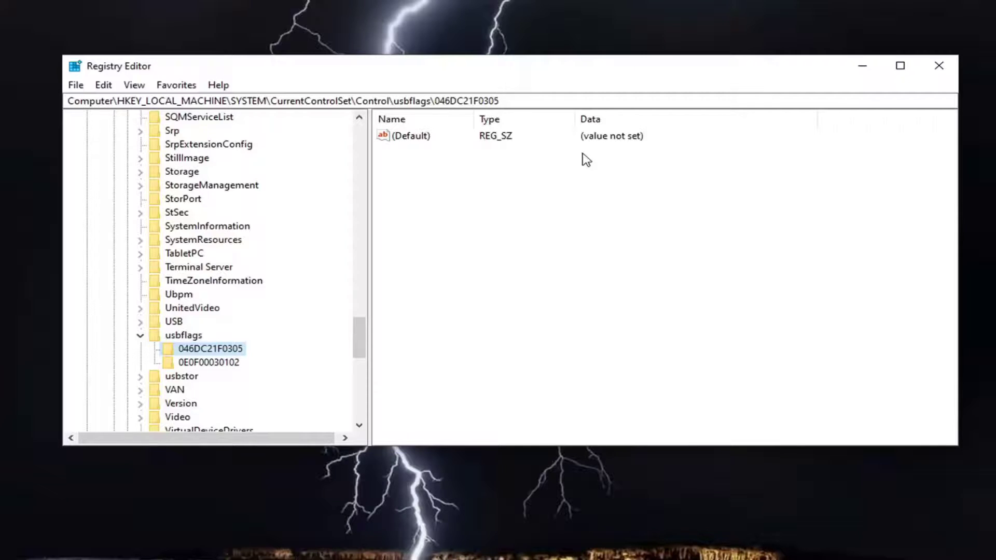
right_click(467, 167)
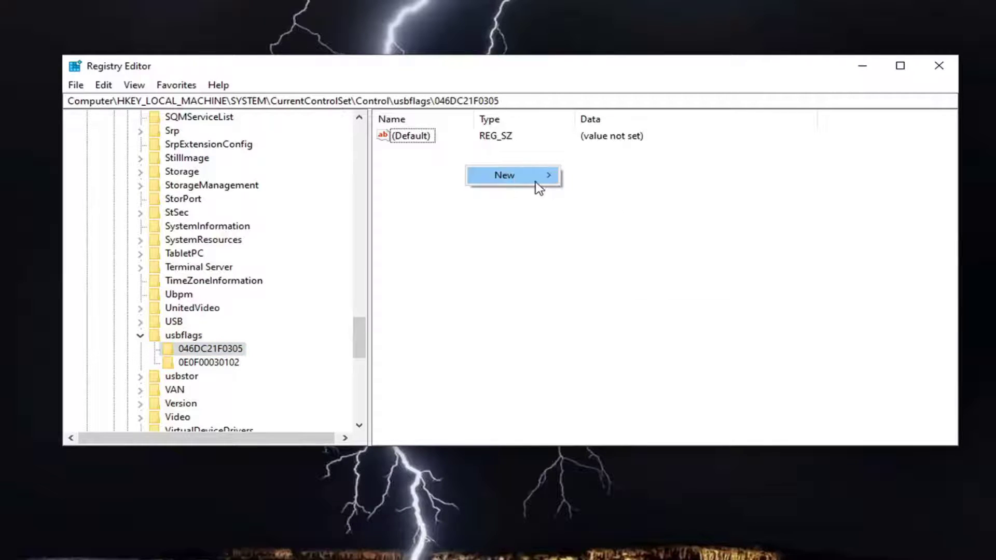
mouse_move(540, 187)
left_click(627, 215)
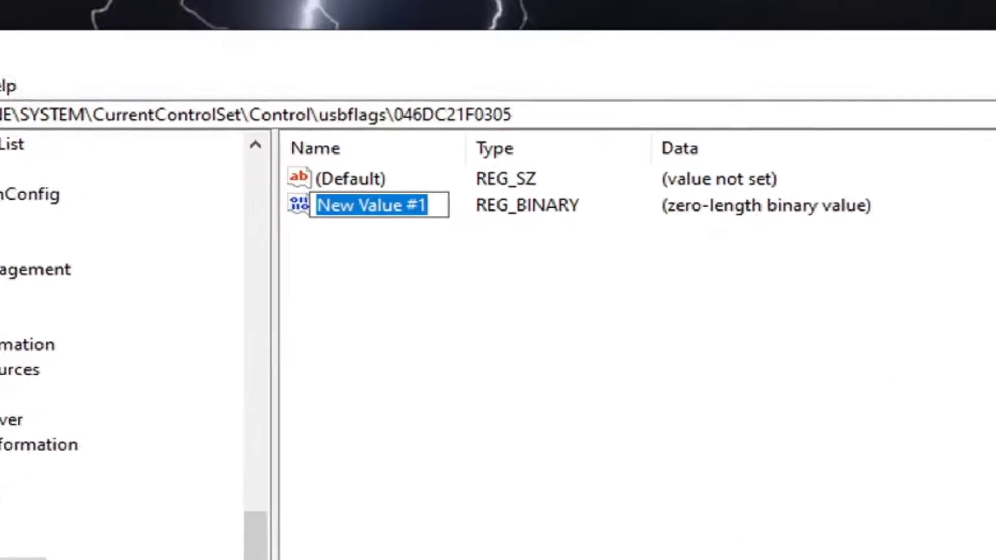
type("osvc")
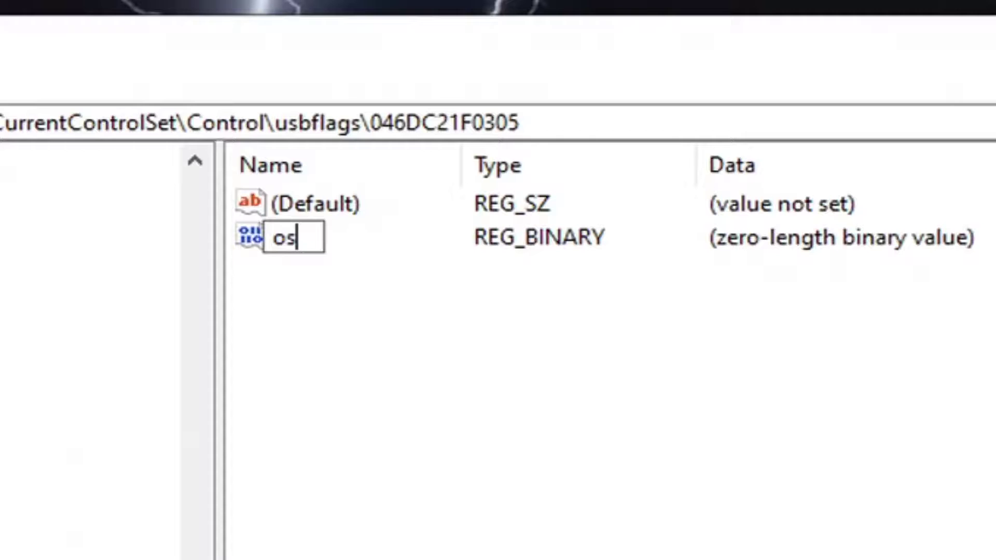
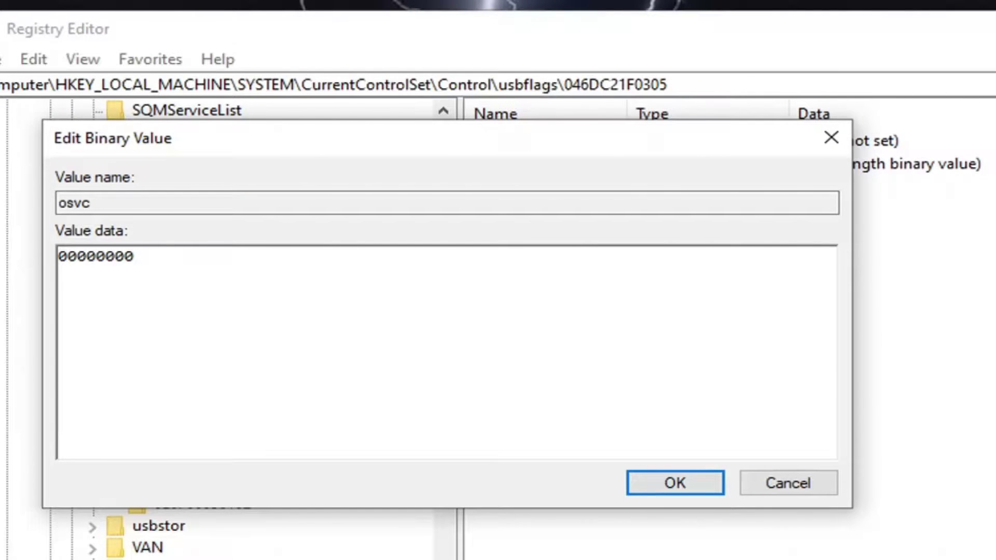
Step: Enter 01 90 as the osvc binary data and confirm it
type("01   90")
left_click(677, 486)
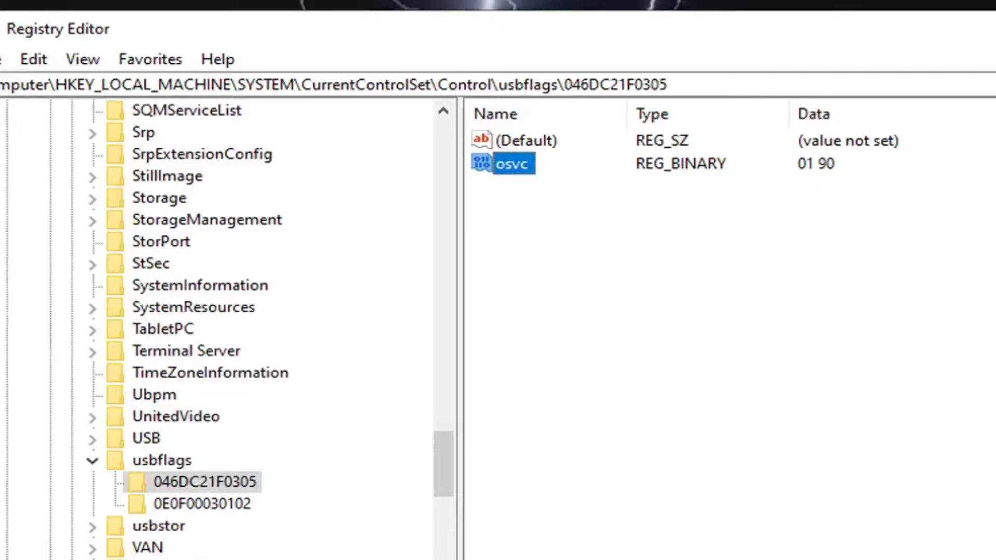
left_click(508, 218)
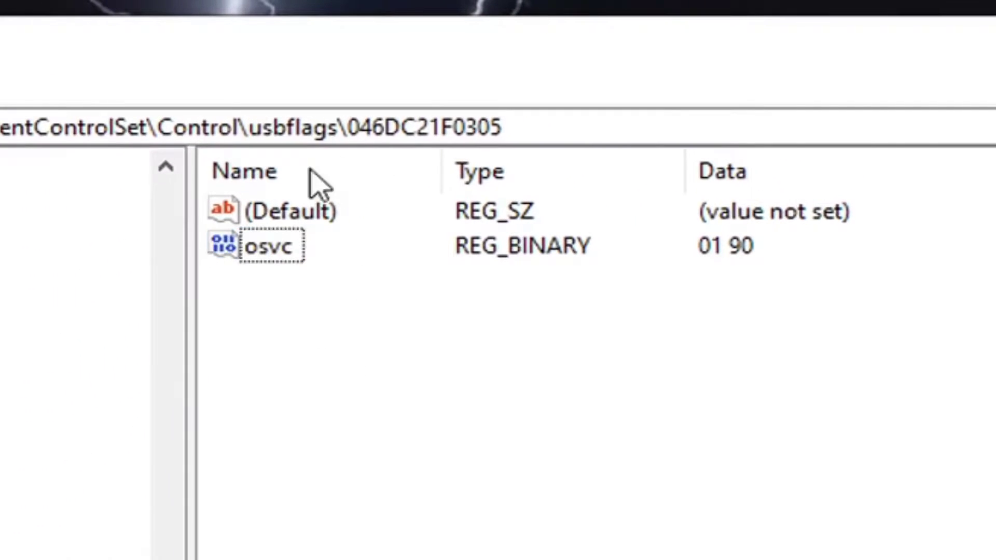
right_click(382, 345)
left_click(289, 356)
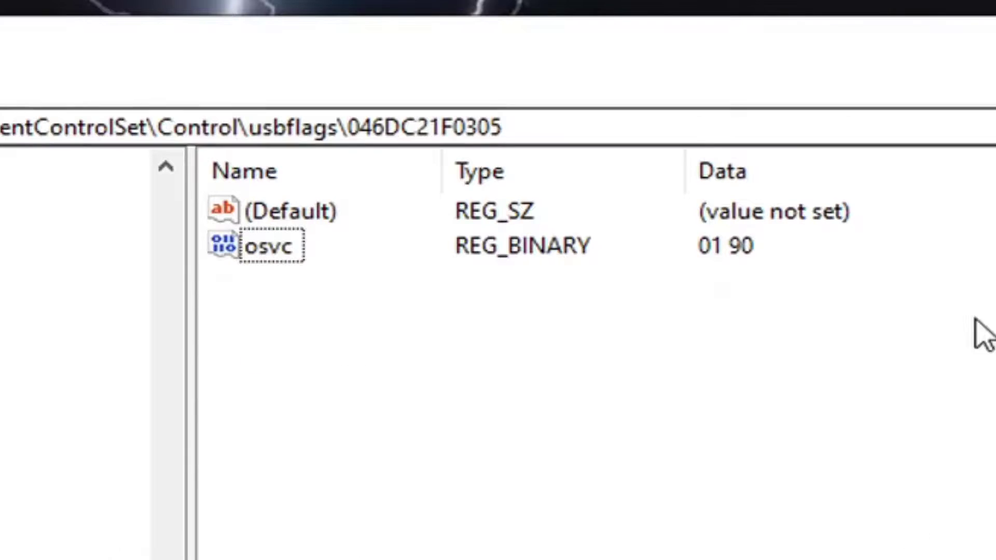
Step: Add a new Binary Value named SkipContainerIdQuery to the 046DC21F0305 key
right_click(382, 328)
mouse_move(534, 372)
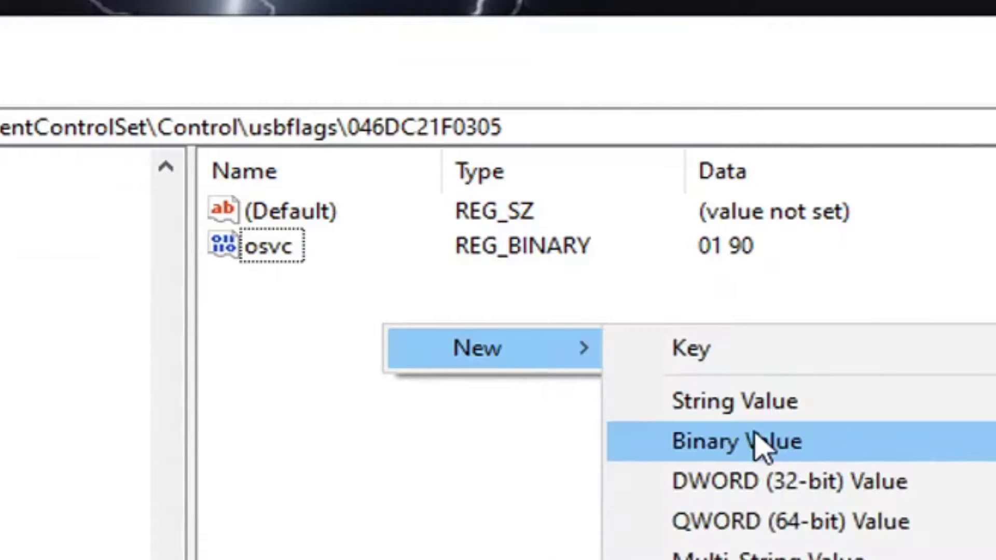
left_click(761, 448)
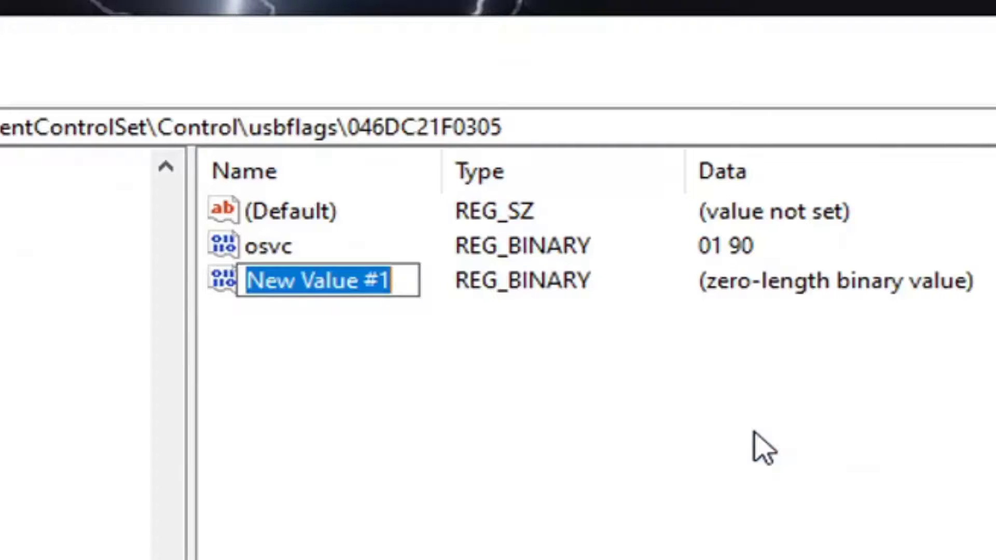
type("Skip")
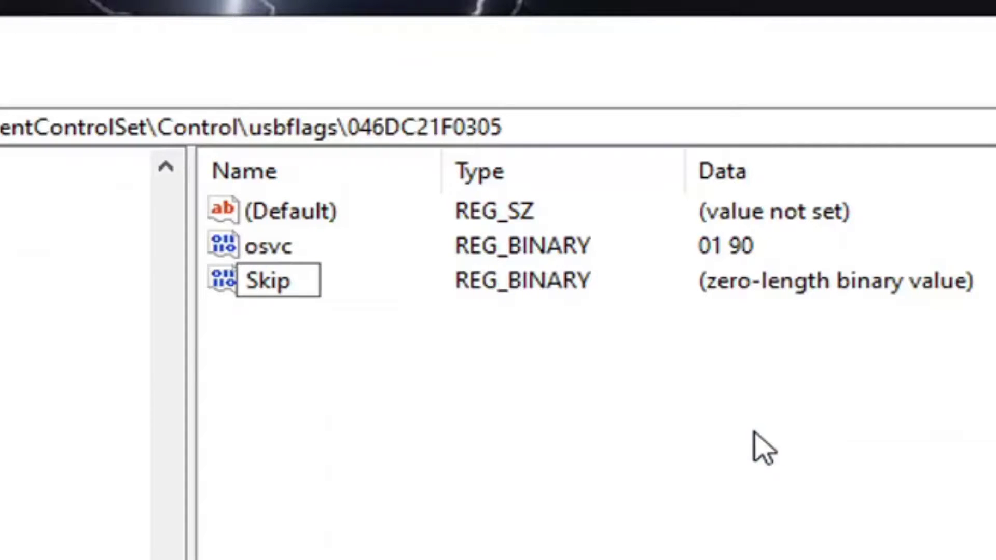
type("Container")
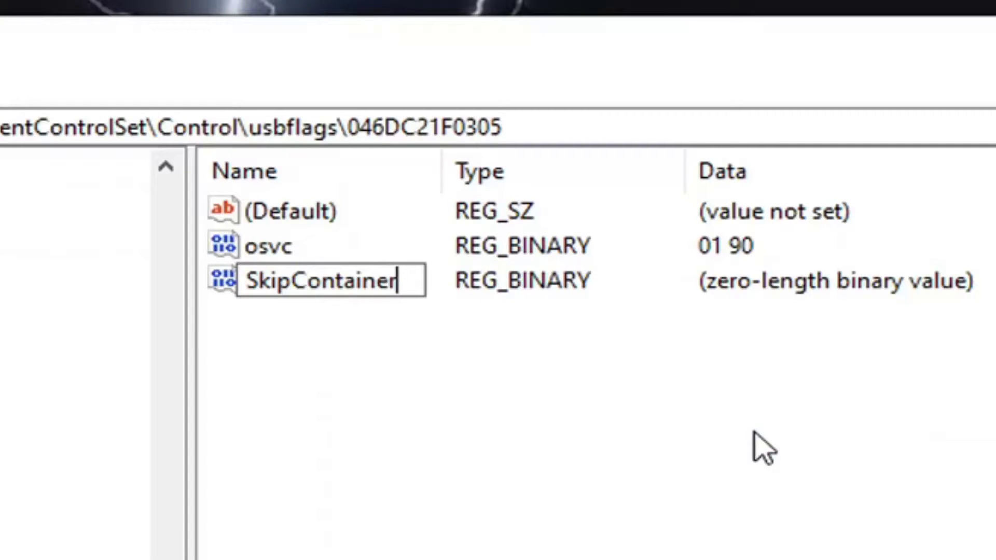
type("Id")
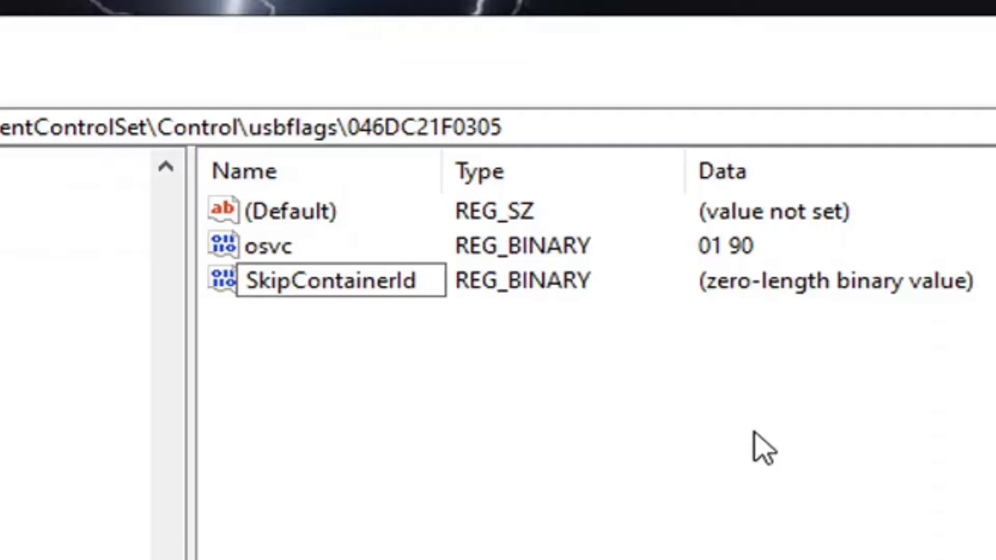
type("Query")
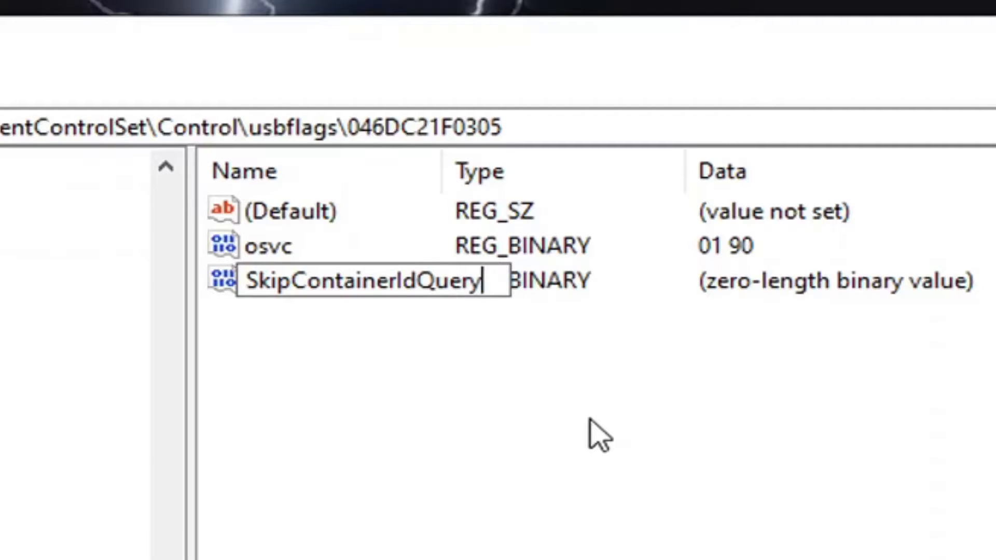
key("Return")
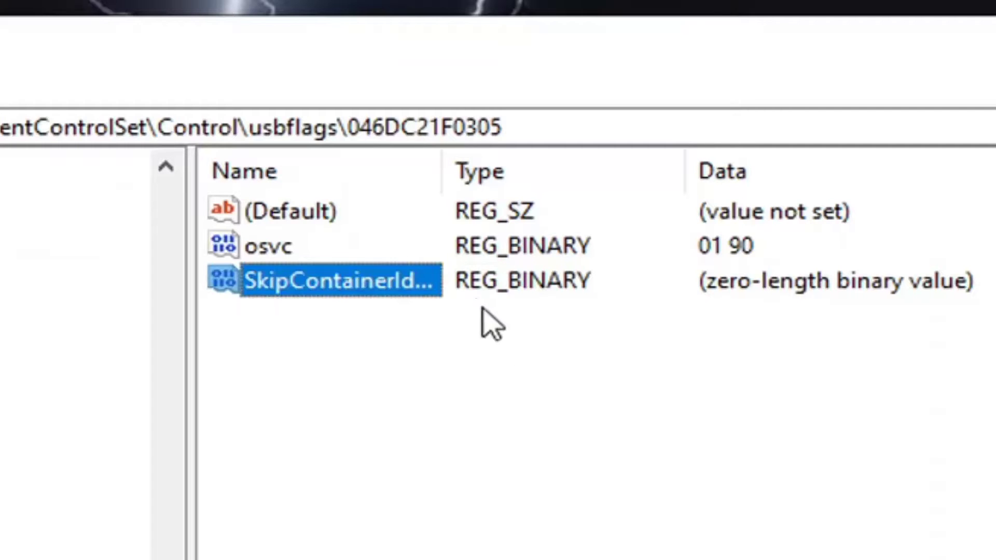
double_click(443, 176)
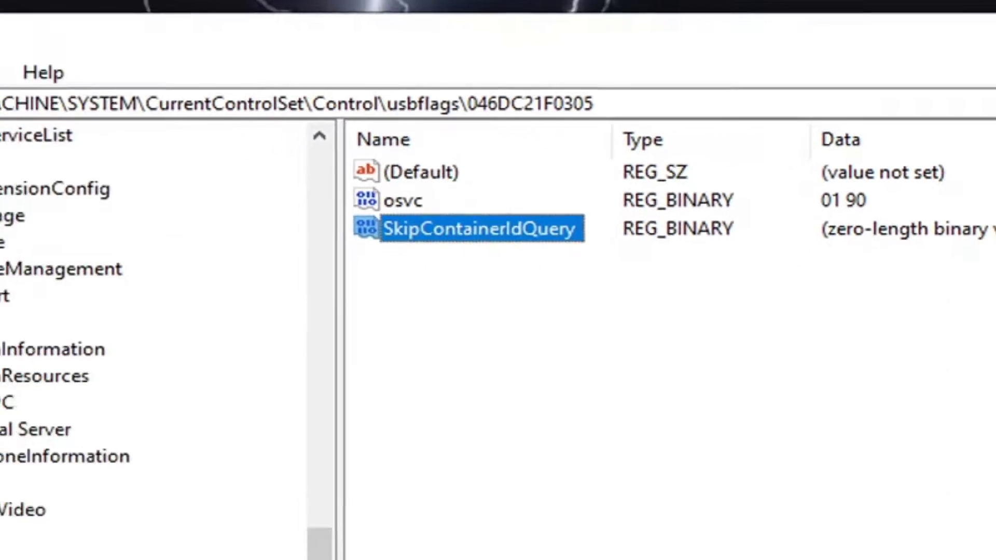
Step: Enter 01 00 as the SkipContainerIdQuery binary data and confirm it
key("Return")
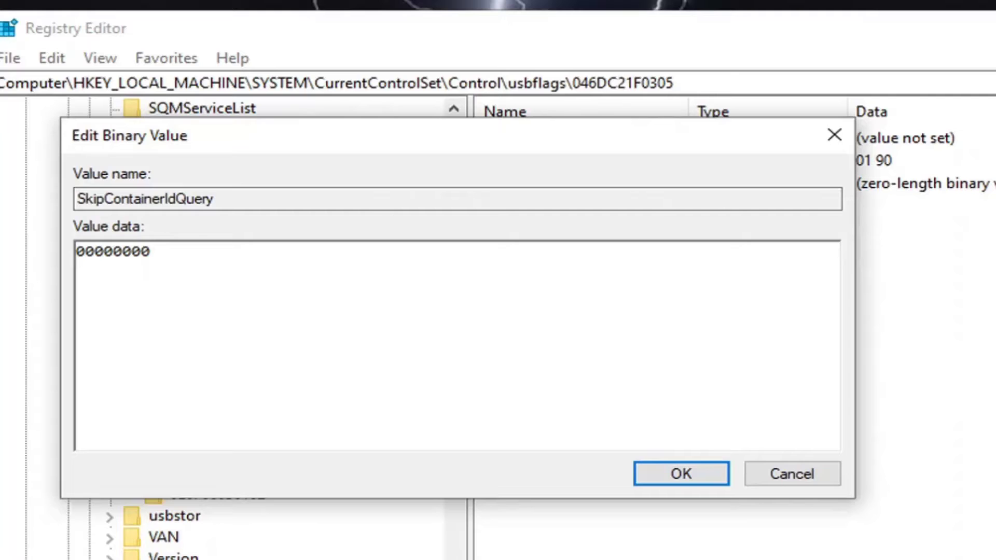
type("01  00")
left_click(690, 483)
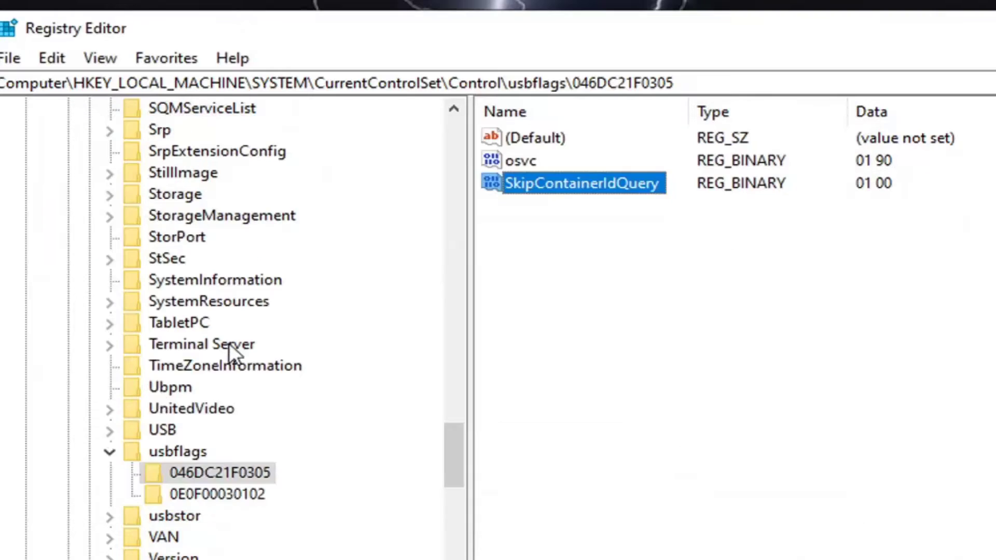
Step: Collapse usbflags, Control, CurrentControlSet, SYSTEM and HKEY_LOCAL_MACHINE, then close Registry Editor
left_click(110, 452)
scroll(248, 403, "up", 20)
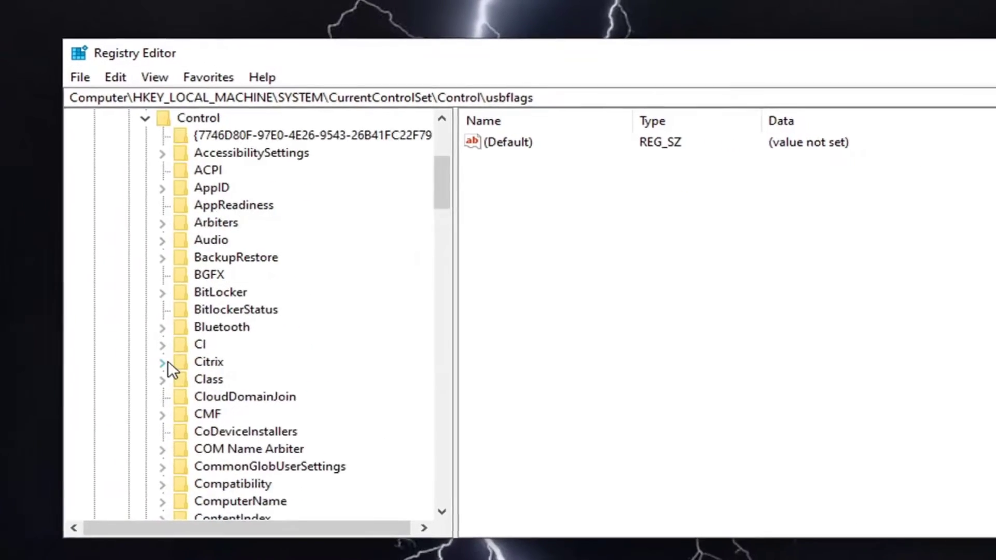
left_click(170, 326)
left_click(155, 311)
left_click(138, 264)
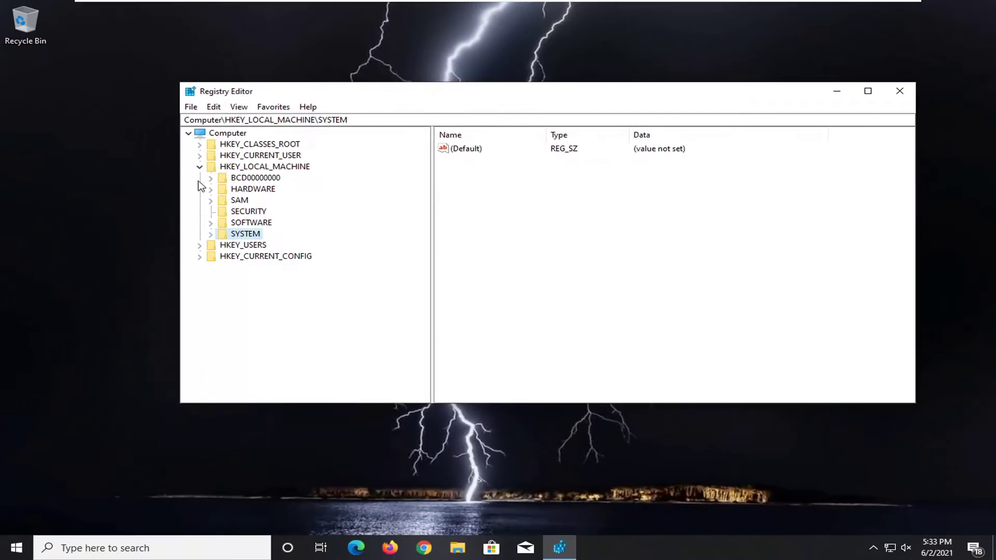
left_click(123, 170)
left_click(213, 133)
left_click(900, 90)
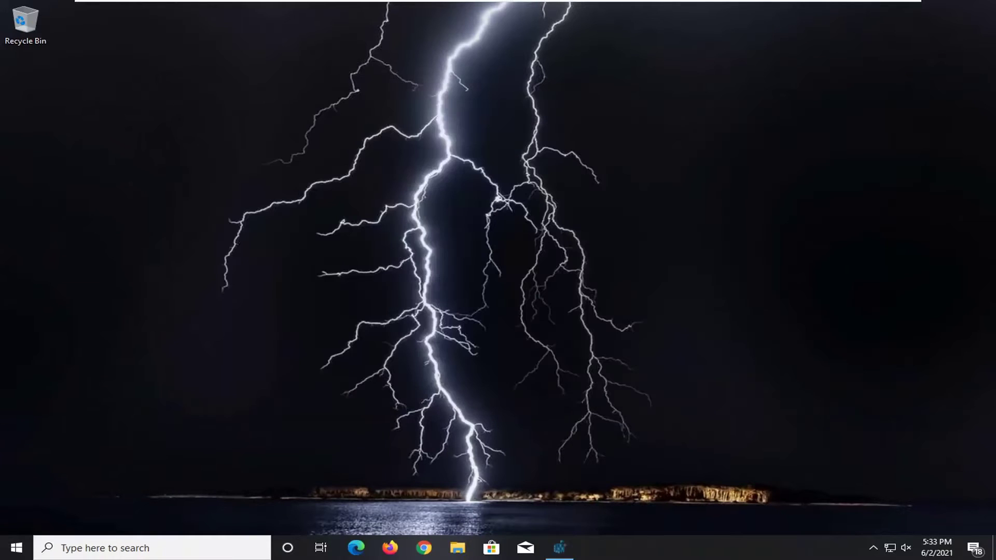